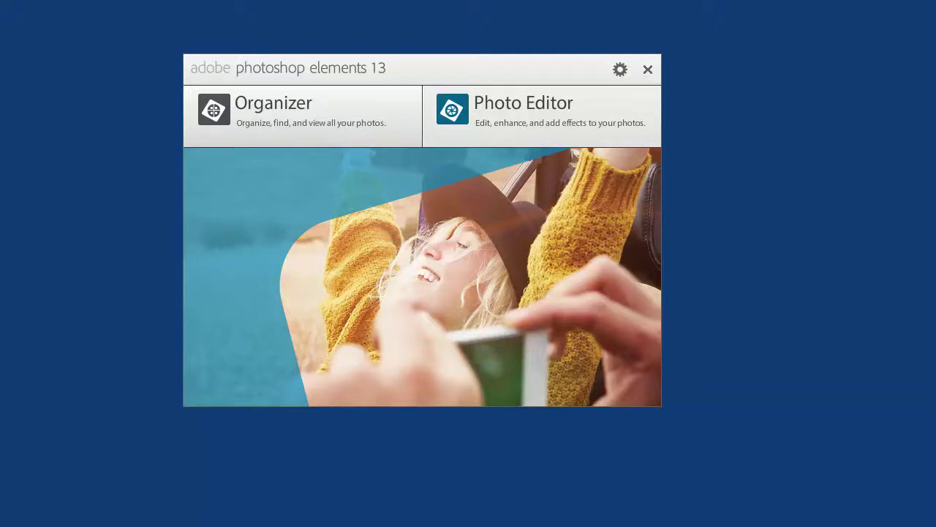
# Launch the Organizer from the Photoshop Elements 13 welcome screen.
pyautogui.click(302, 116)
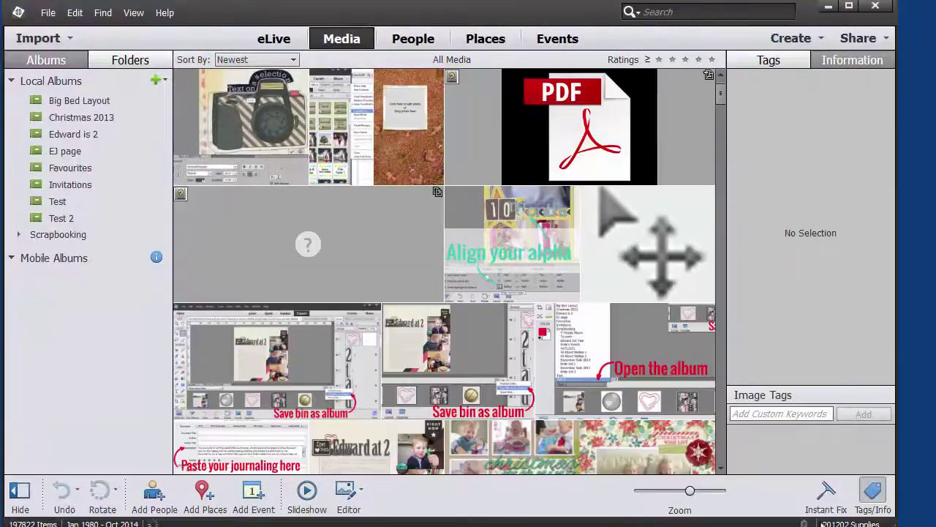
# Widen the Organizer window so more catalog thumbnails are visible.
pyautogui.moveTo(894, 518); pyautogui.dragTo(927, 499)
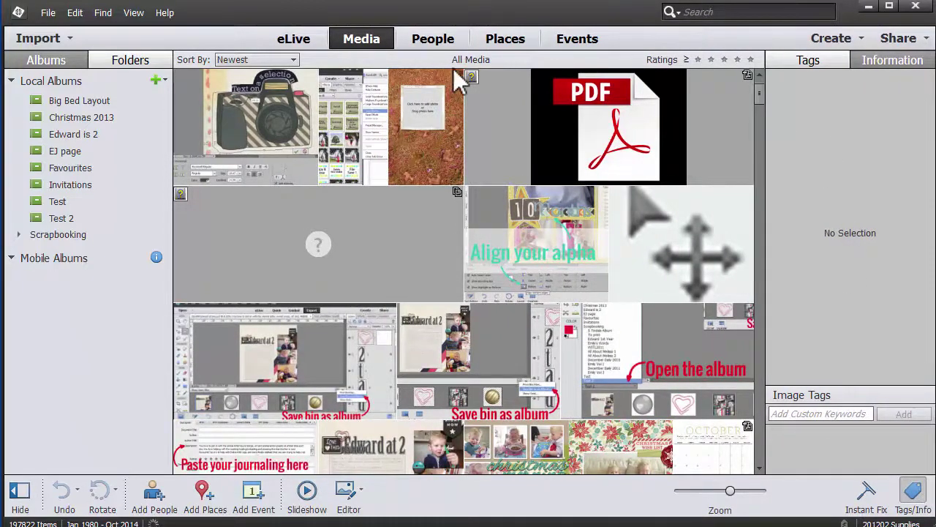
# Select a thumbnail and page down through the planner pages and scrapbook elements.
pyautogui.click(403, 369)
pyautogui.press('Down')
pyautogui.press('Down')
pyautogui.press('Down')
pyautogui.press('Down')
pyautogui.press('Down')
pyautogui.press('Down')
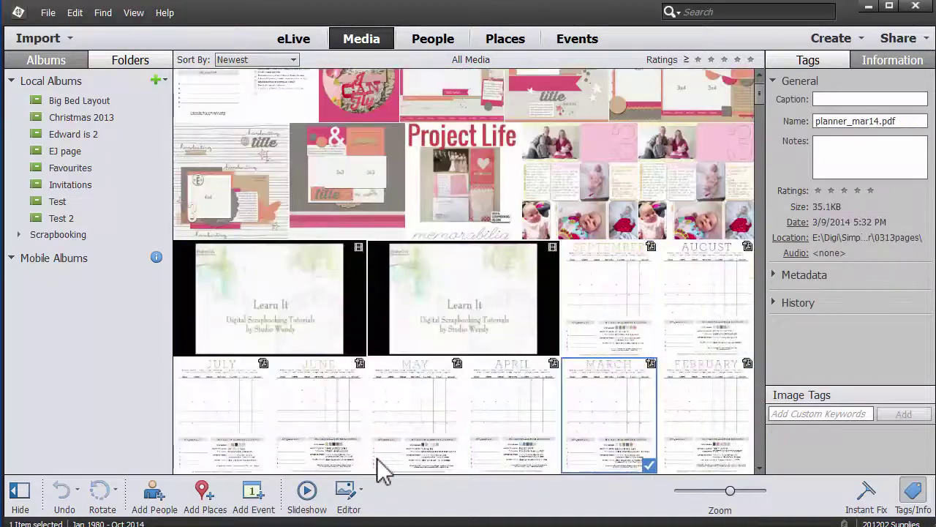
pyautogui.press('Down')
pyautogui.press('Down')
pyautogui.press('Down')
pyautogui.press('Down')
pyautogui.press('Down')
pyautogui.press('Down')
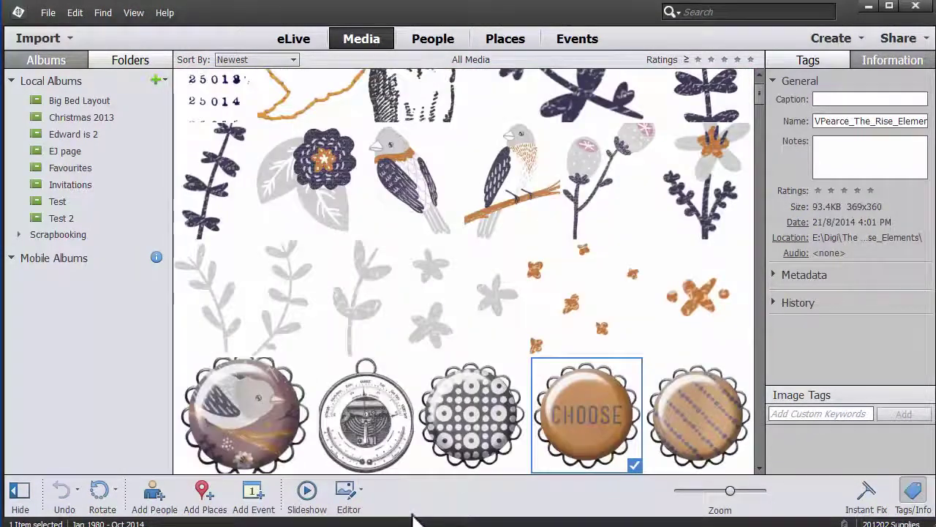
pyautogui.press('Down')
pyautogui.press('Down')
pyautogui.press('Down')
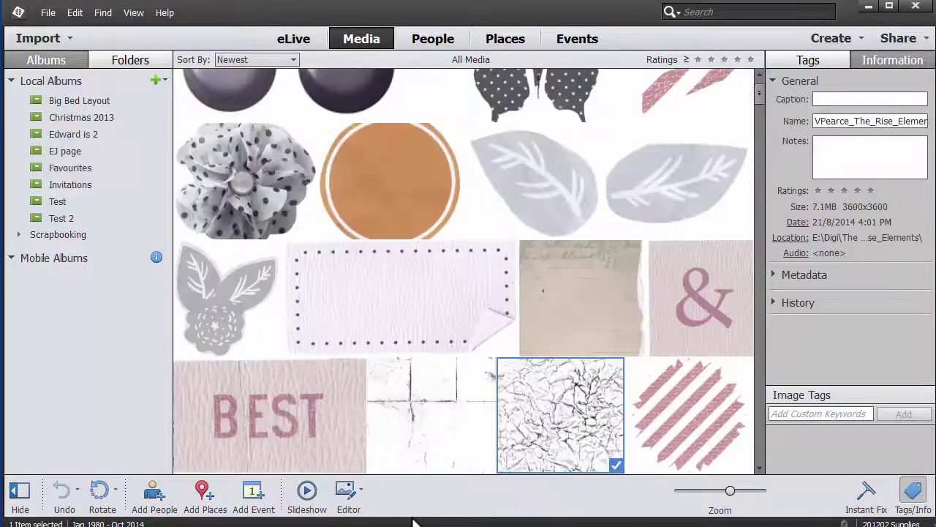
pyautogui.press('Down')
pyautogui.press('Down')
pyautogui.press('Down')
pyautogui.press('Down')
pyautogui.press('Down')
pyautogui.press('Down')
pyautogui.press('Down')
pyautogui.press('Down')
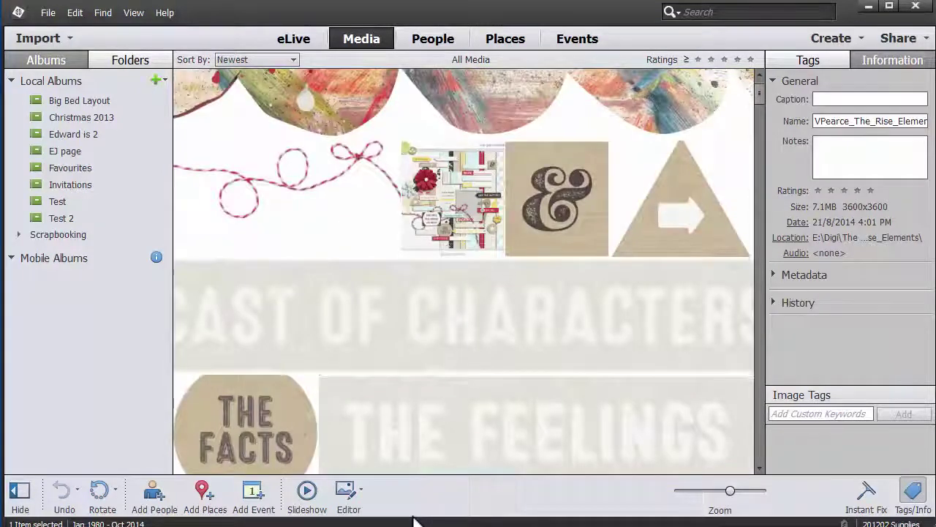
pyautogui.press('Down')
pyautogui.press('Down')
pyautogui.press('Down')
pyautogui.press('Down')
pyautogui.press('Down')
pyautogui.press('Down')
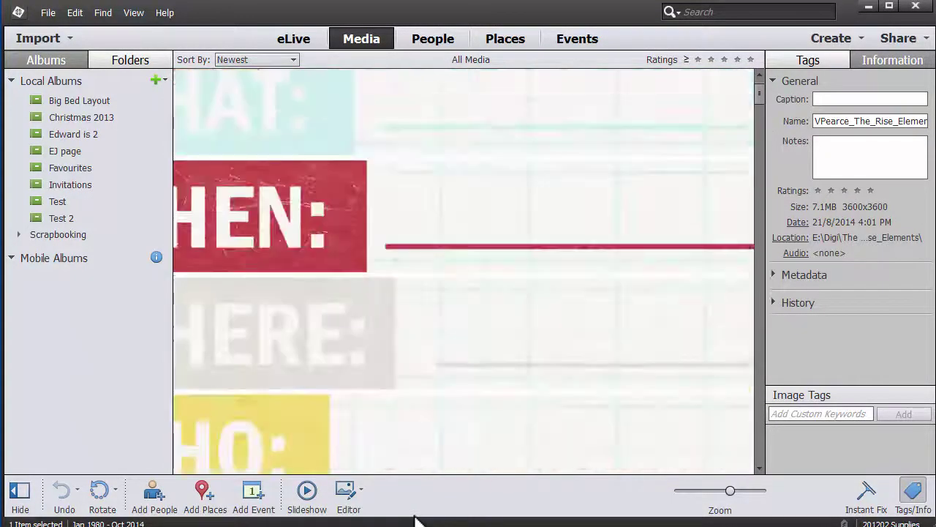
# Keep browsing down through the word-art items and embellishment tiles.
pyautogui.press('Down')
pyautogui.press('Down')
pyautogui.press('Down')
pyautogui.press('Down')
pyautogui.press('Down')
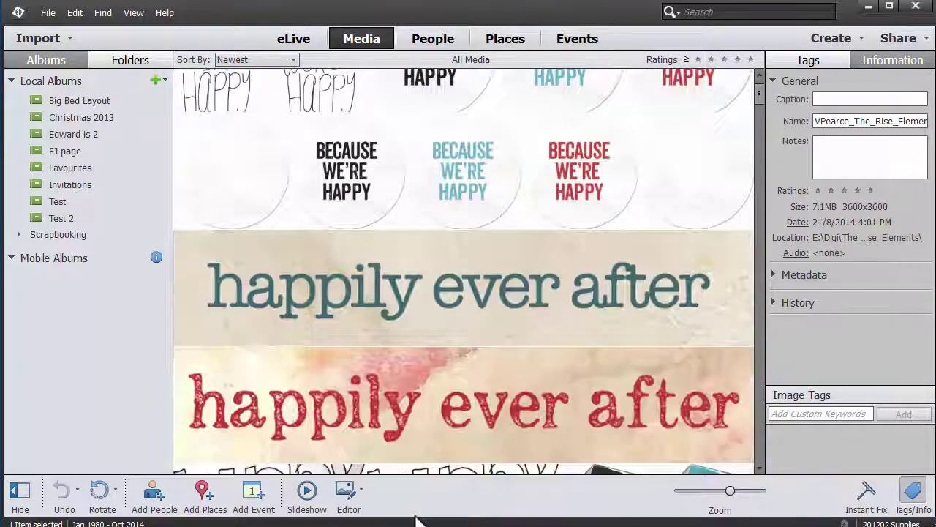
pyautogui.press('Down')
pyautogui.press('Down')
pyautogui.press('Down')
pyautogui.press('Down')
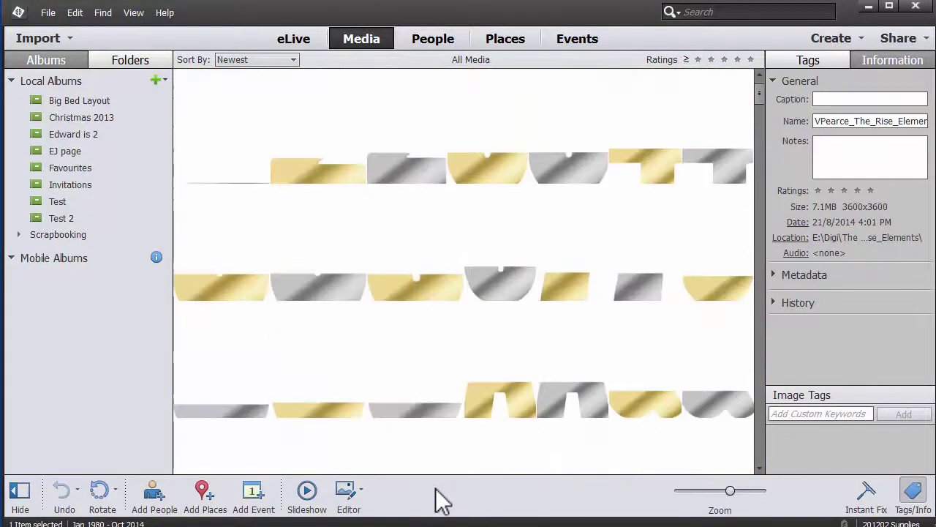
pyautogui.press('Down')
pyautogui.press('Down')
pyautogui.press('Down')
pyautogui.press('Down')
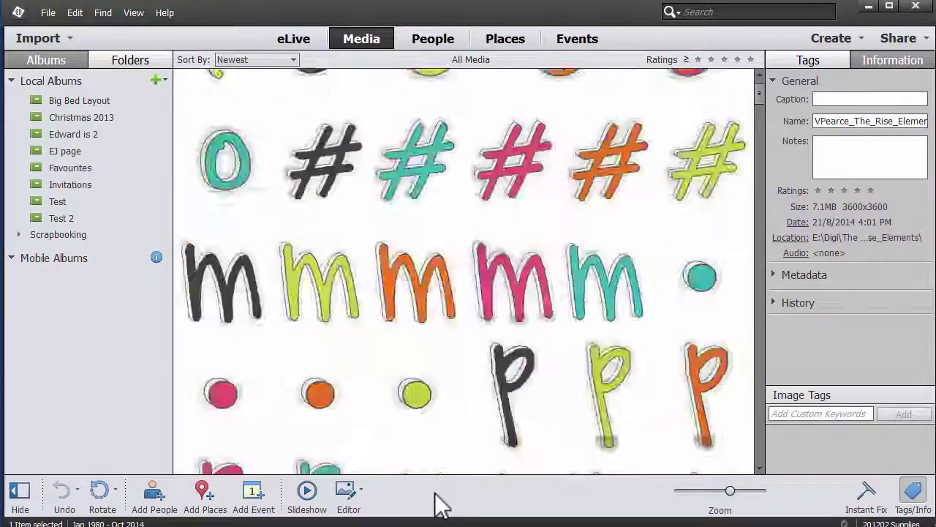
pyautogui.scroll(-10, 463, 316)
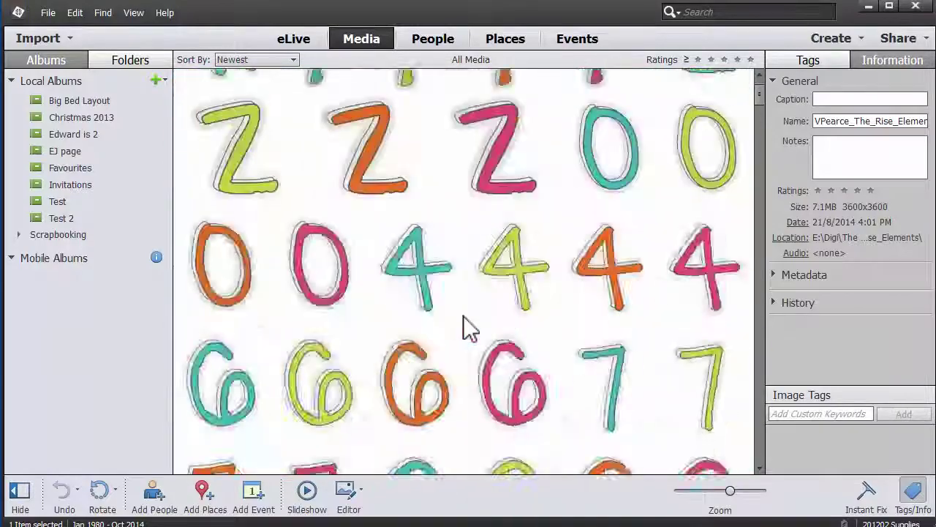
pyautogui.scroll(-10, 463, 315)
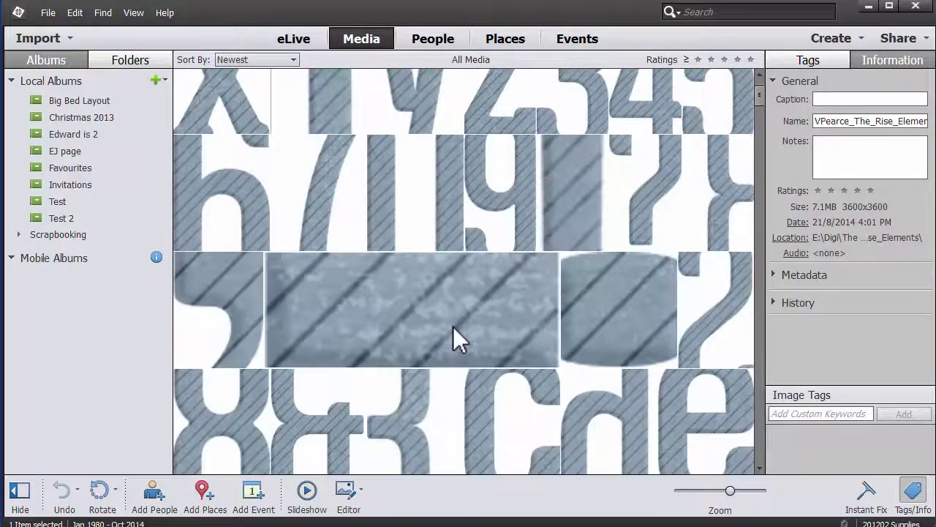
pyautogui.scroll(-10, 455, 343)
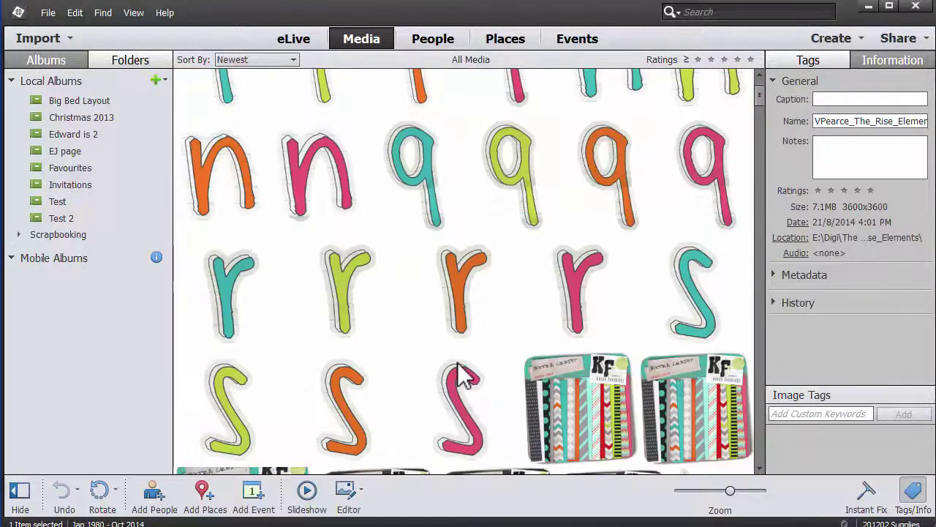
pyautogui.scroll(-5, 457, 362)
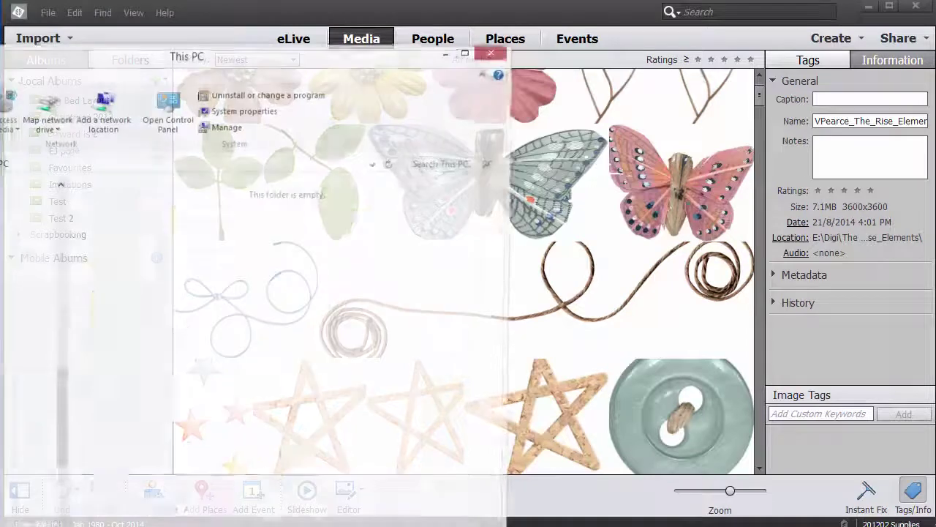
# Arrange the This PC Explorer window showing its folders and drives.
pyautogui.moveTo(59, 408); pyautogui.dragTo(55, 192)
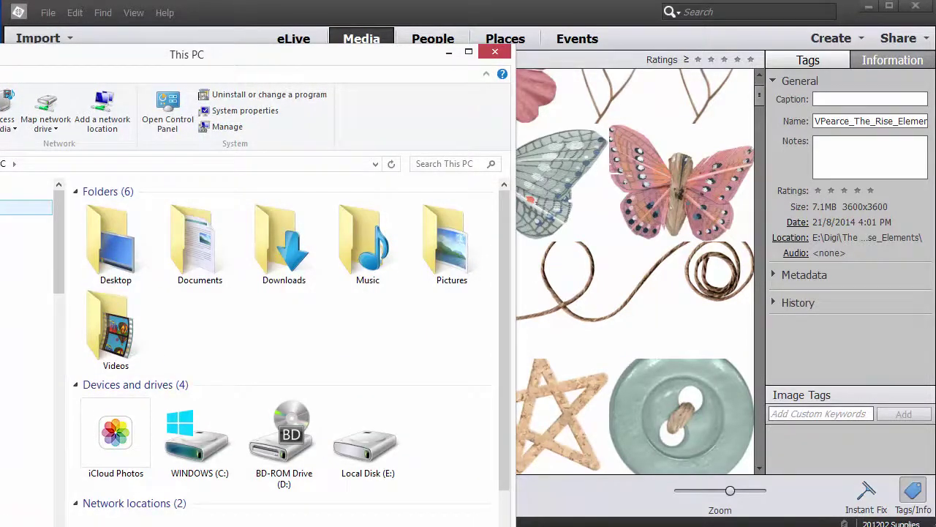
pyautogui.moveTo(60, 256); pyautogui.dragTo(44, 479)
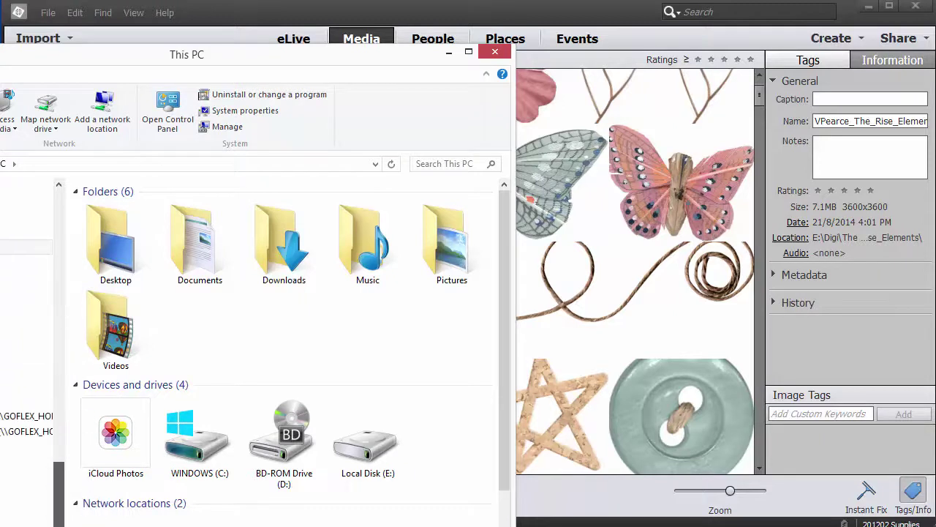
pyautogui.scroll(-5, 26, 366)
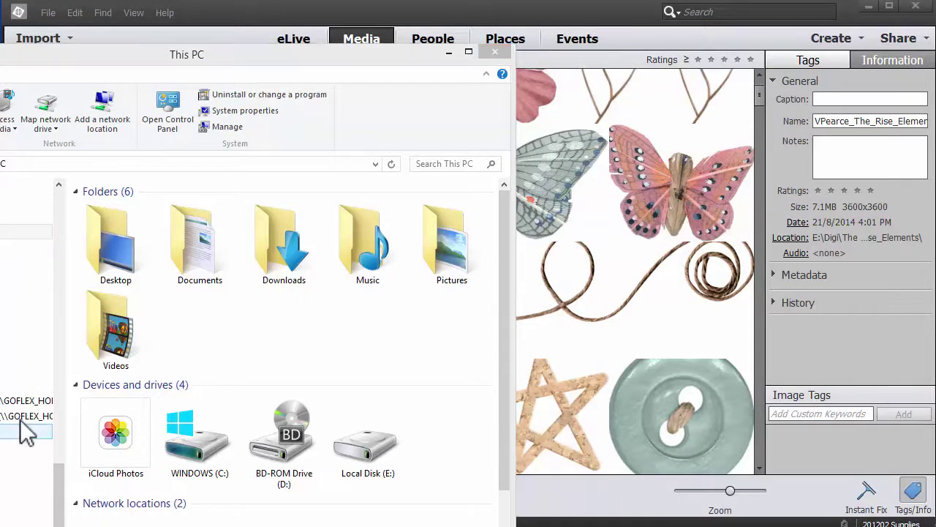
# Open System information with Win+Pause, move it aside, and bring This PC back into view.
pyautogui.press('super+Pause')
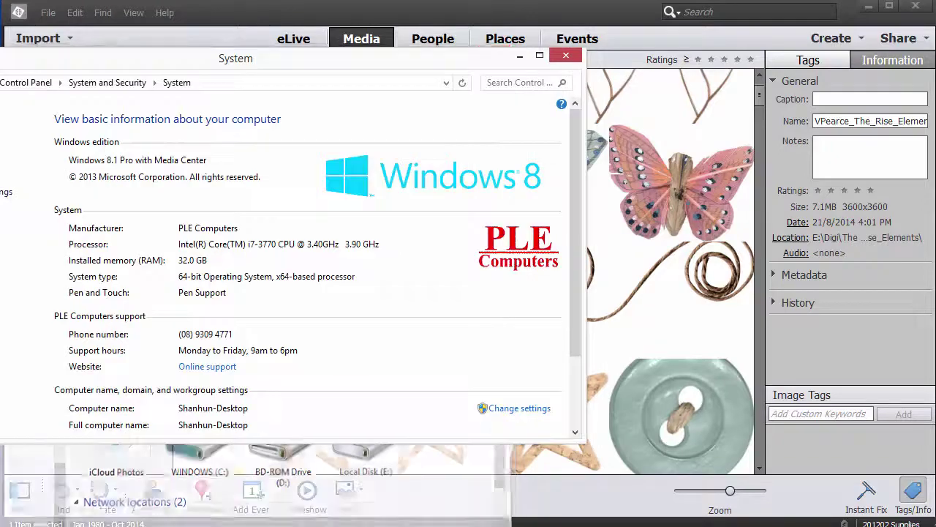
pyautogui.moveTo(117, 60); pyautogui.dragTo(369, 68)
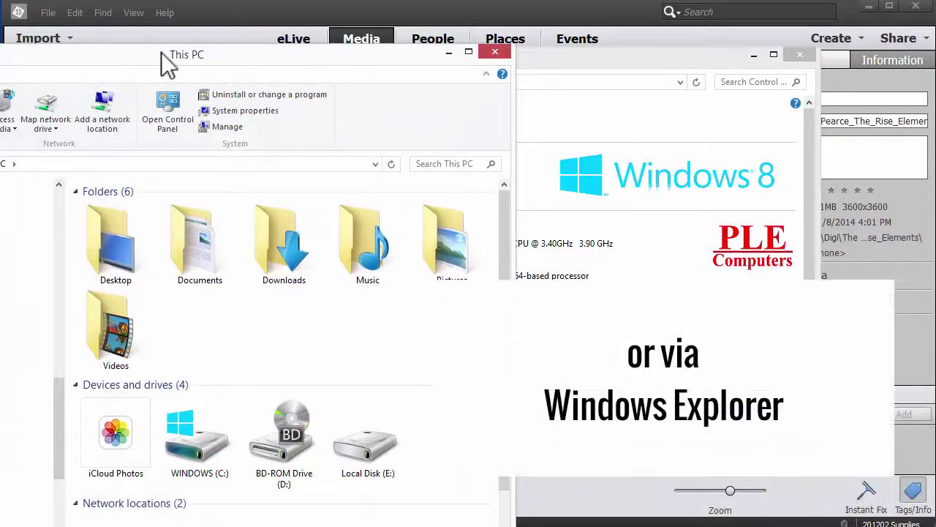
pyautogui.moveTo(128, 53); pyautogui.dragTo(379, 25)
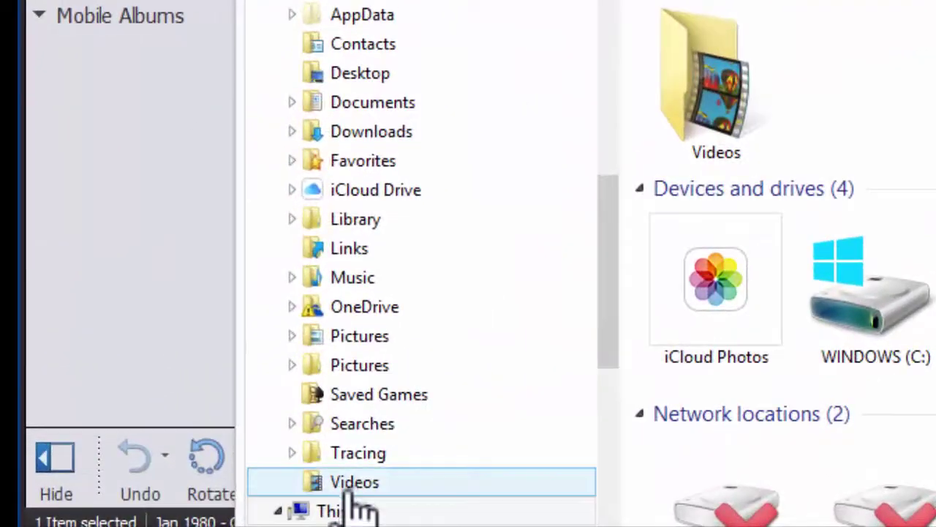
# View This PC's system Properties, then close the System window.
pyautogui.rightClick(273, 514)
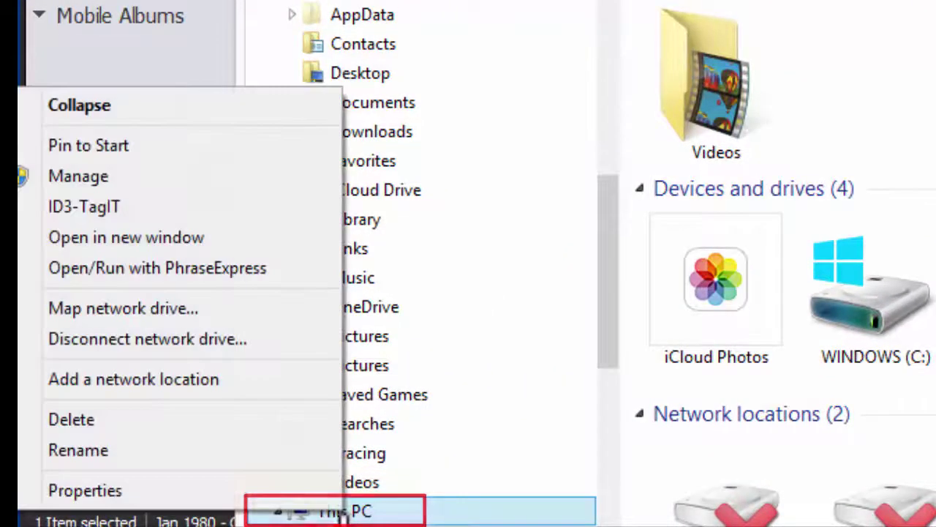
pyautogui.click(314, 492)
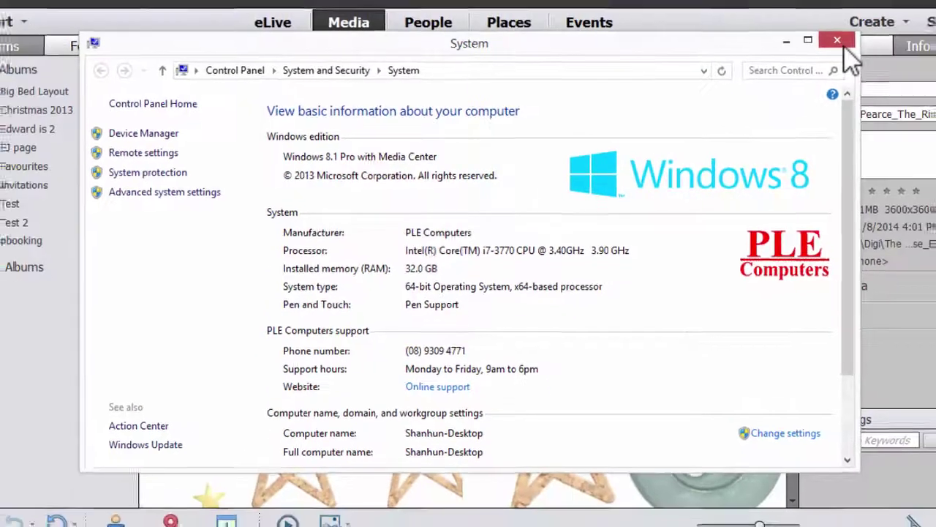
pyautogui.click(913, 11)
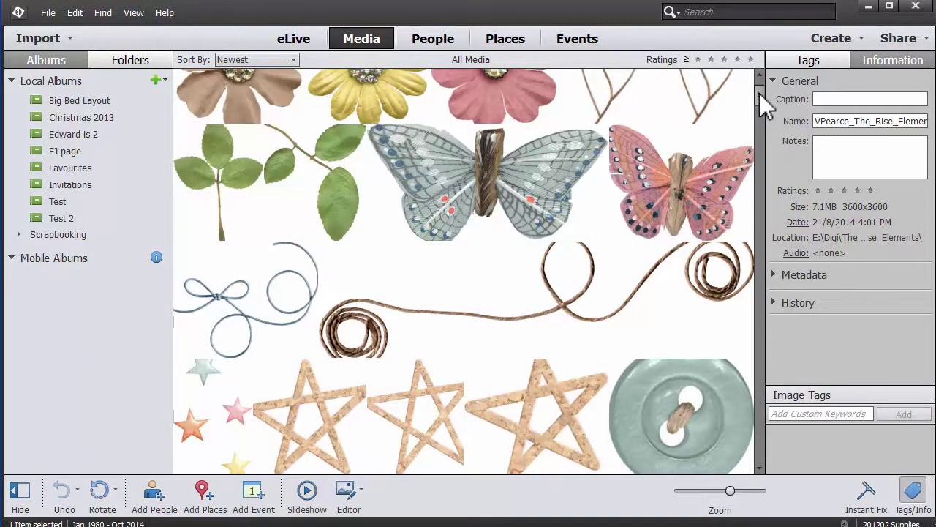
# Filter the catalog to items whose filename contains 'halloween'.
pyautogui.scroll(10, 761, 98)
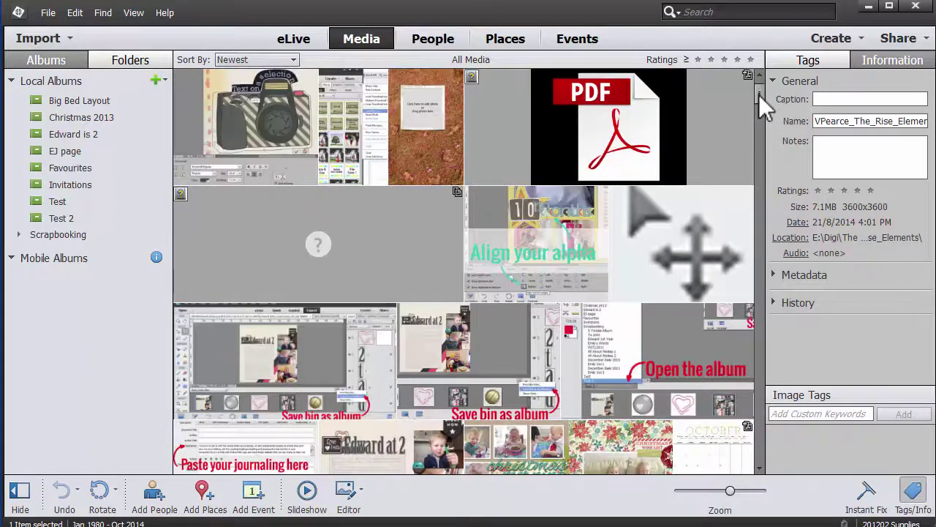
pyautogui.scroll(-3, 759, 94)
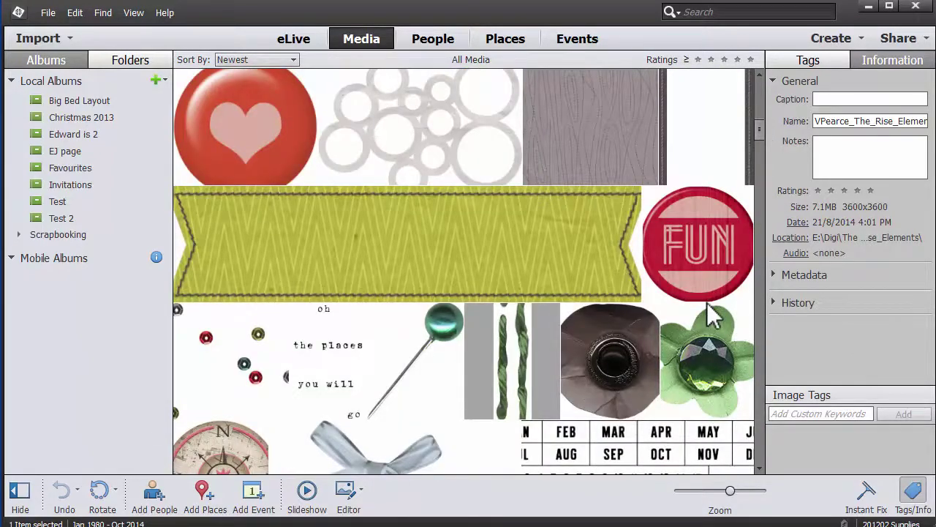
pyautogui.hotkey('ctrl', 'shift', 'k')
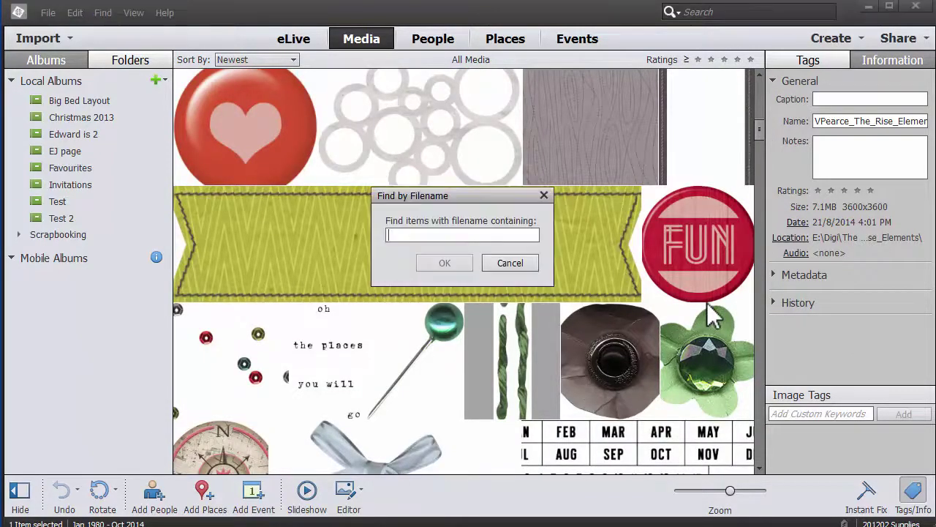
pyautogui.write('hallowee')
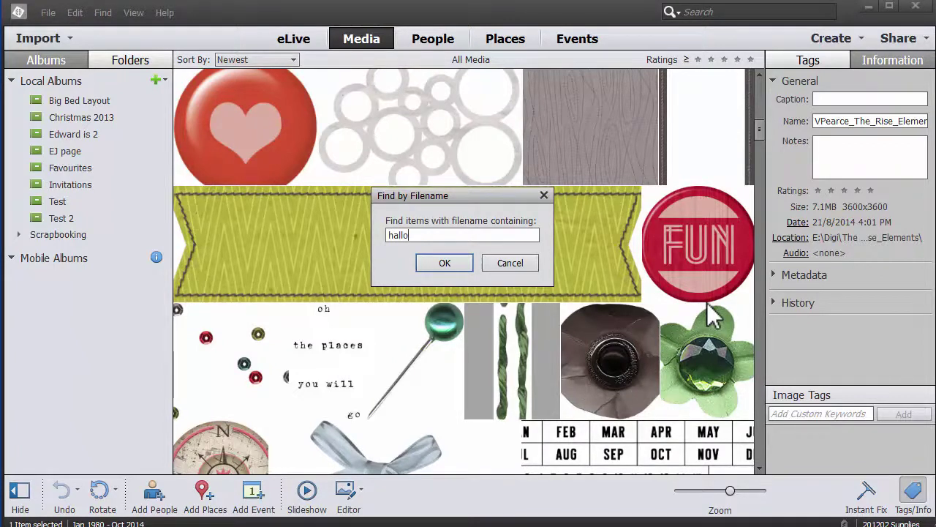
pyautogui.write('n')
pyautogui.press('Return')
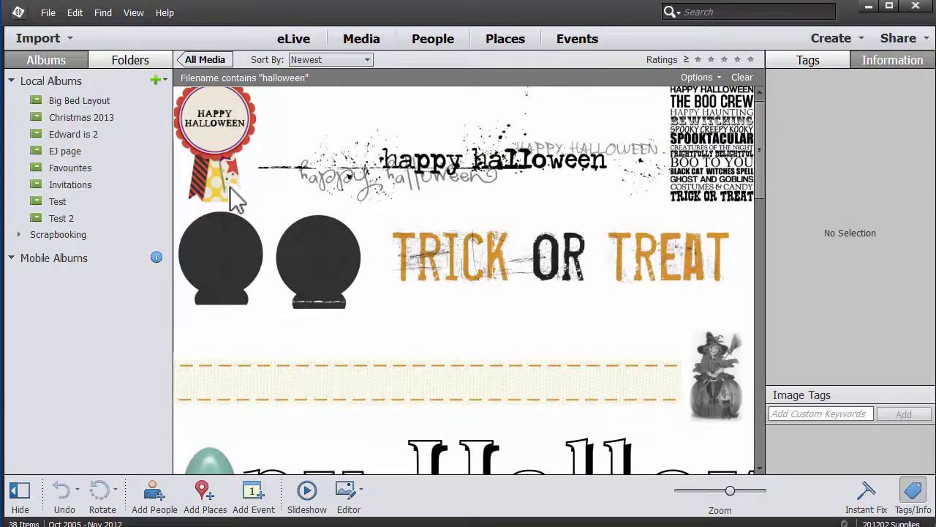
# Step through the halloween results, checking the Happy Halloween badge and black circles, then show Tags.
pyautogui.click(231, 181)
pyautogui.press('Down')
pyautogui.press('Down')
pyautogui.press('Down')
pyautogui.press('Down')
pyautogui.press('Down')
pyautogui.press('Down')
pyautogui.press('Down')
pyautogui.press('Down')
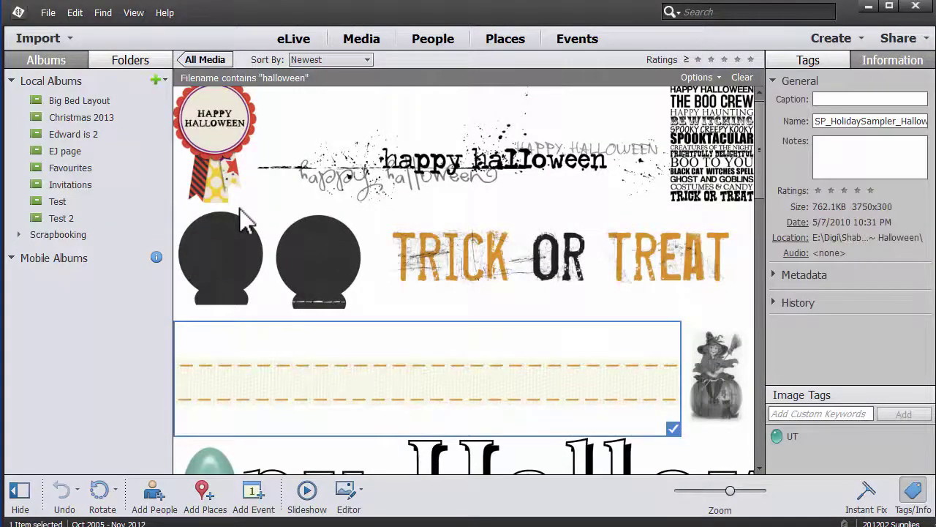
pyautogui.press('Down')
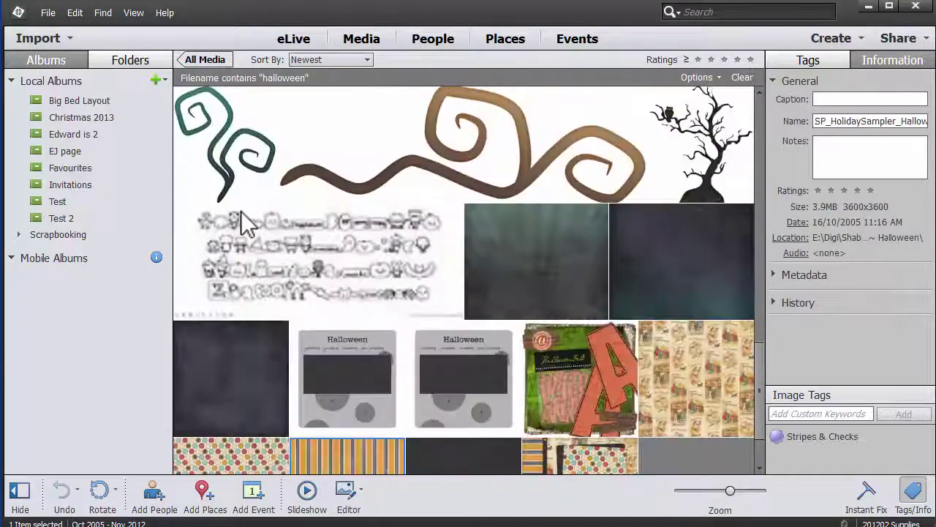
pyautogui.press('Down')
pyautogui.press('Up')
pyautogui.press('Up')
pyautogui.press('Up')
pyautogui.press('Up')
pyautogui.press('Up')
pyautogui.press('Up')
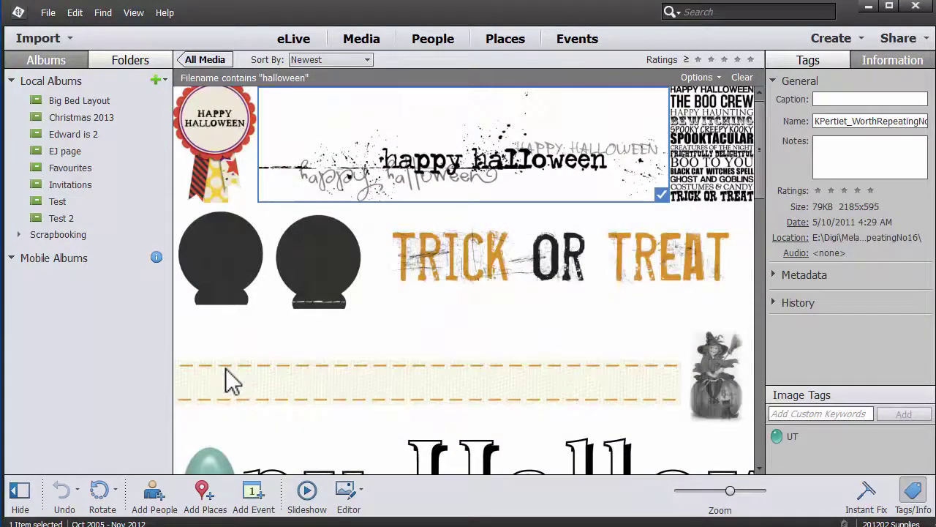
pyautogui.click(215, 183)
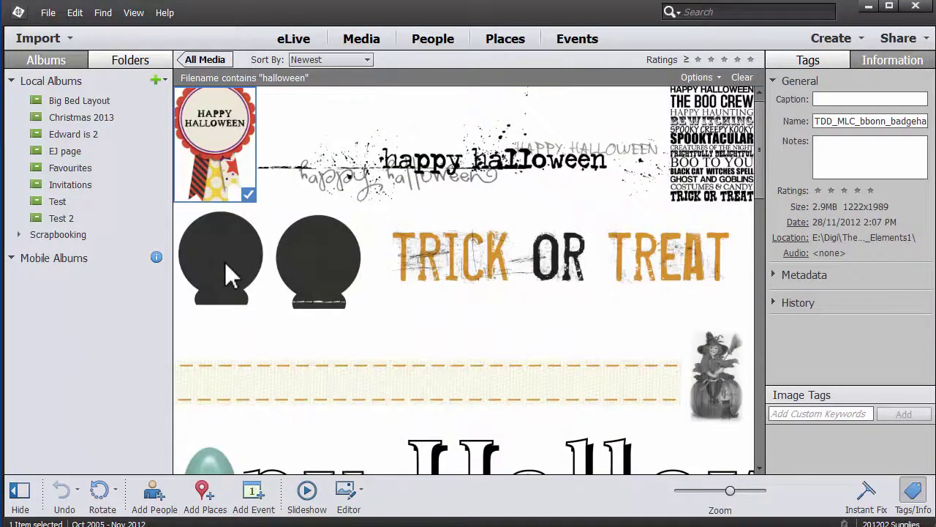
pyautogui.click(224, 262)
pyautogui.click(316, 307)
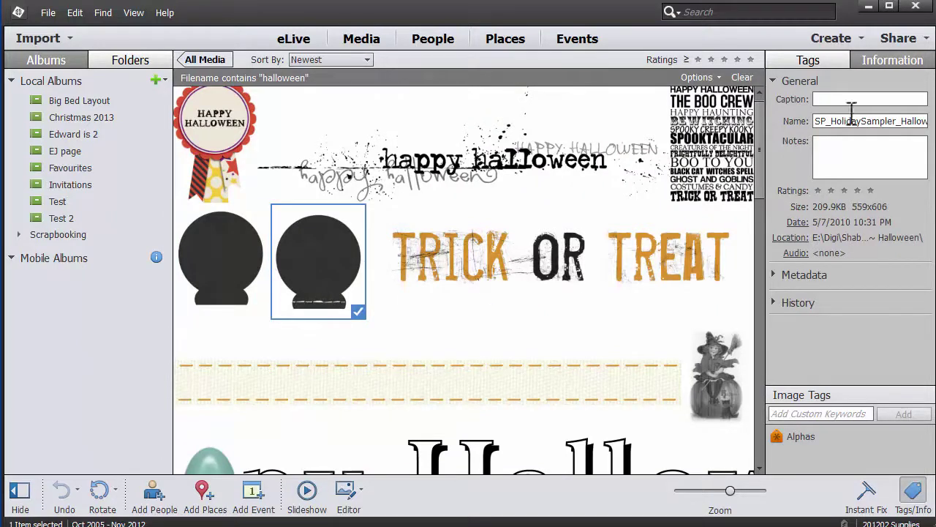
pyautogui.click(812, 60)
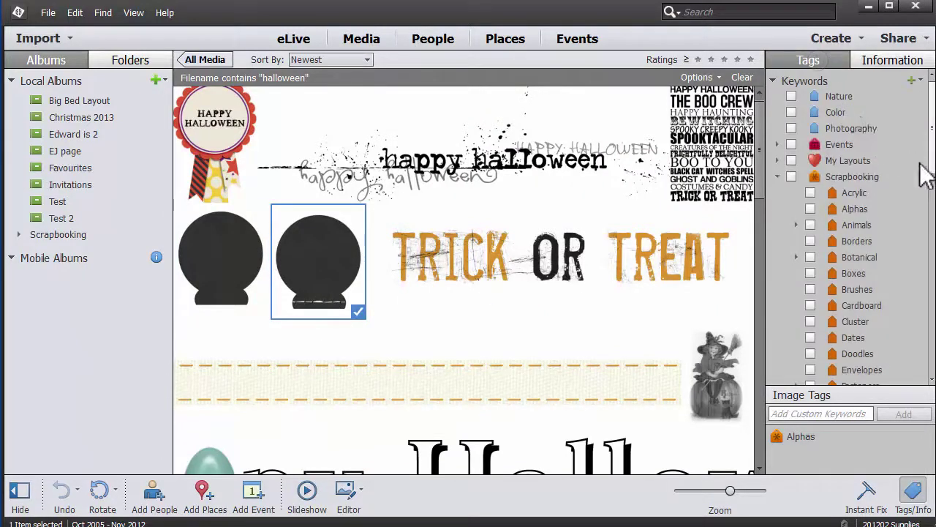
# Filter by the Alphas keyword, then by Ribbons and String, and select the teal ribbon.
pyautogui.click(810, 208)
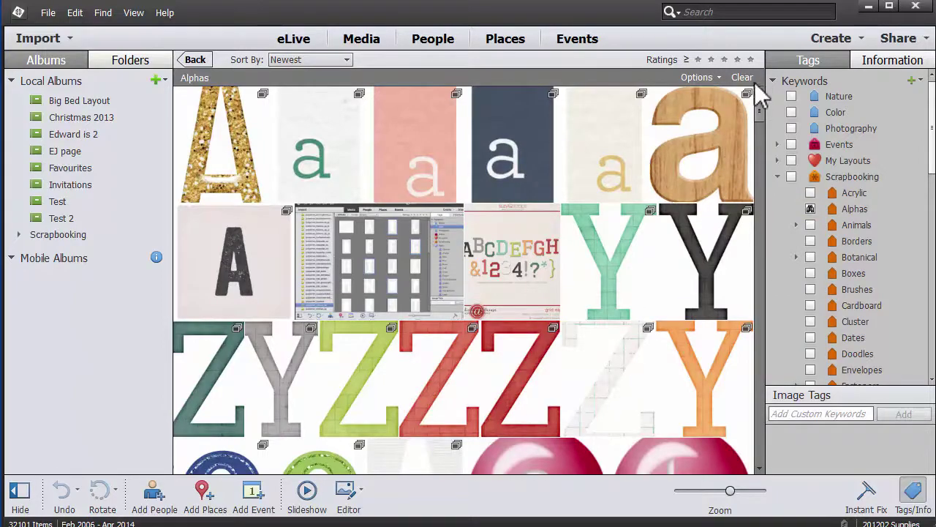
pyautogui.moveTo(761, 114); pyautogui.dragTo(773, 258)
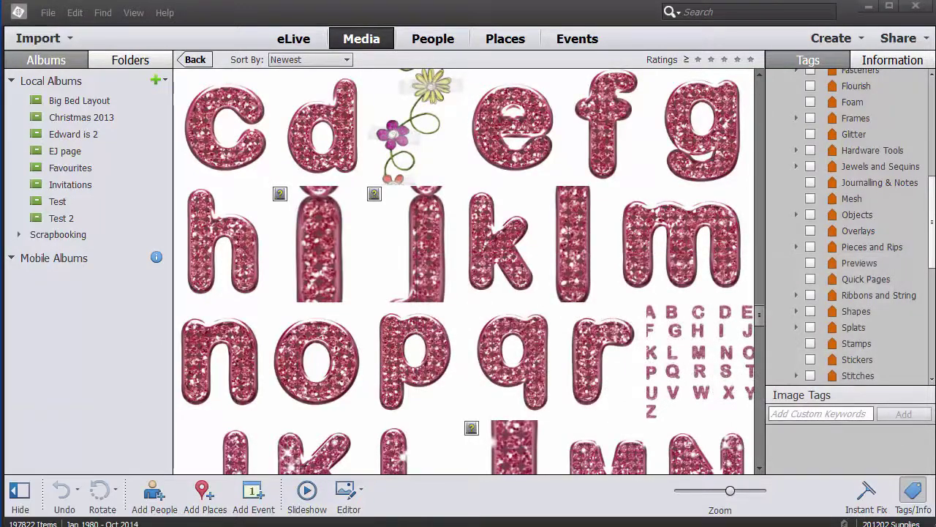
pyautogui.click(810, 296)
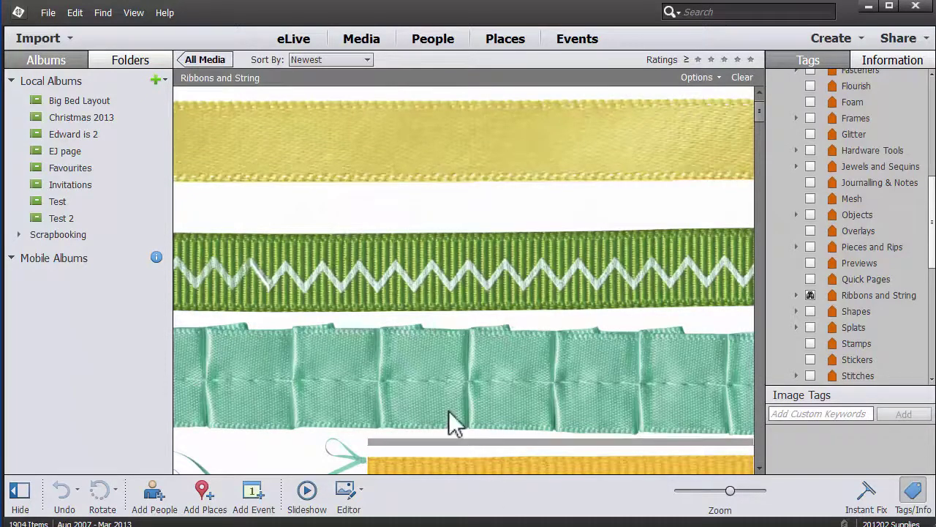
pyautogui.click(383, 337)
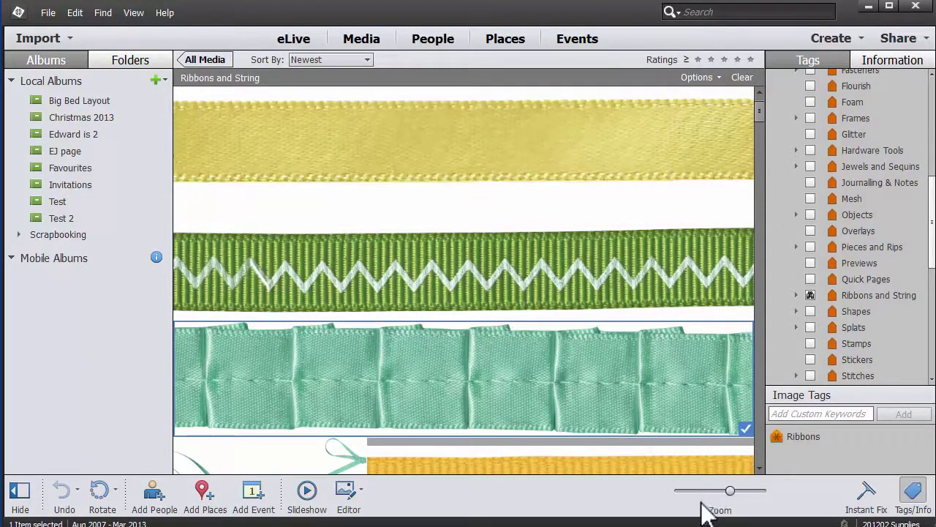